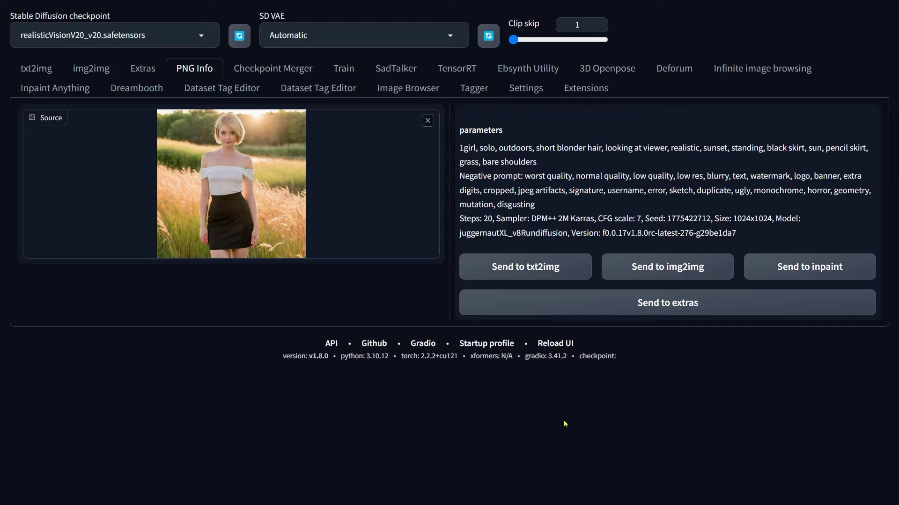
click(522, 269)
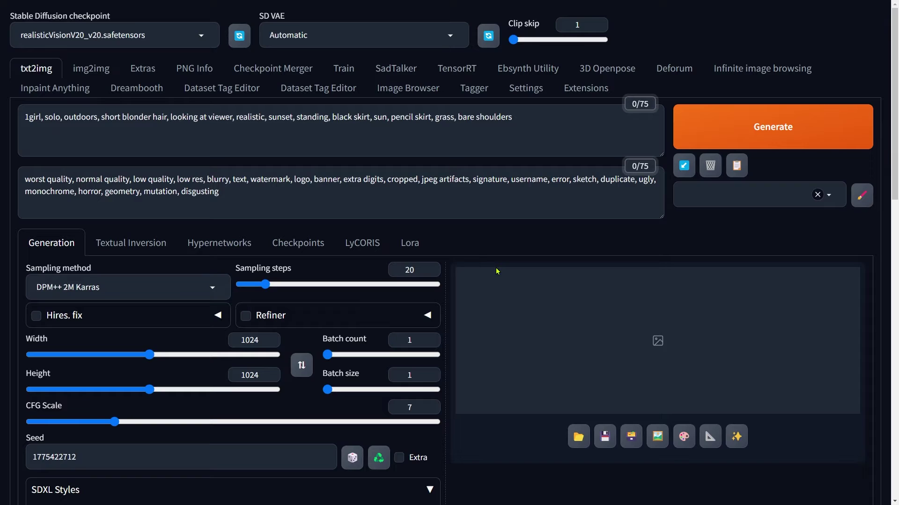
Set the image width and height to 512.
scroll(497, 271, down, 1)
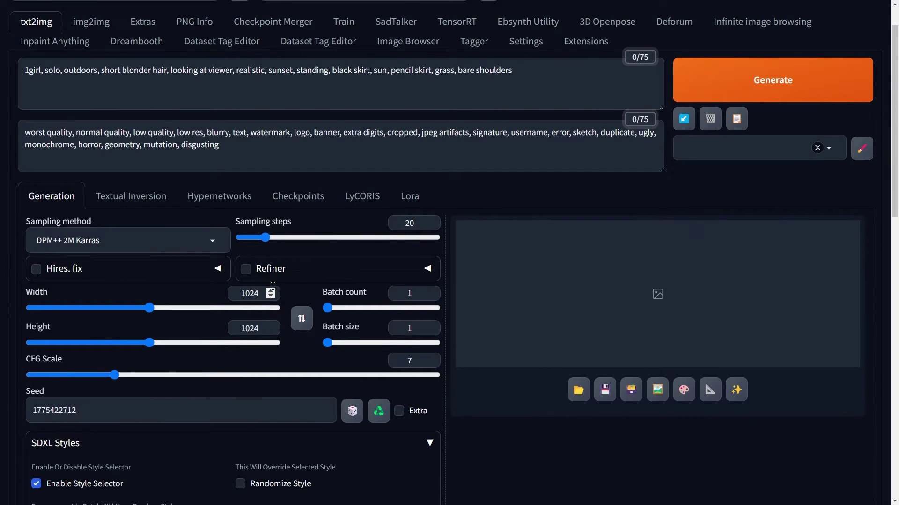
drag(263, 293, 221, 293)
text(512)
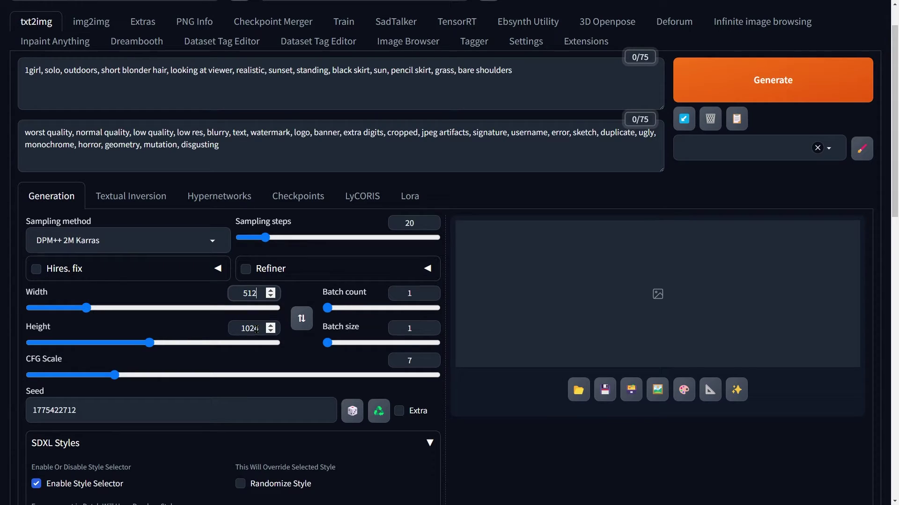
key(Tab)
key(Tab)
text(512)
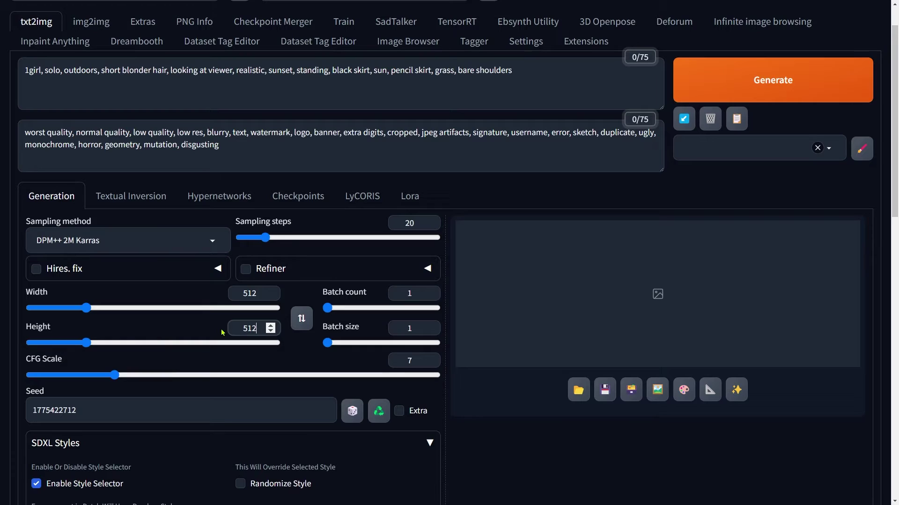
Enable Hires. fix with R-ESRGAN 4x+, 15 hires steps, 0.3 denoising, and a random seed (-1).
click(65, 268)
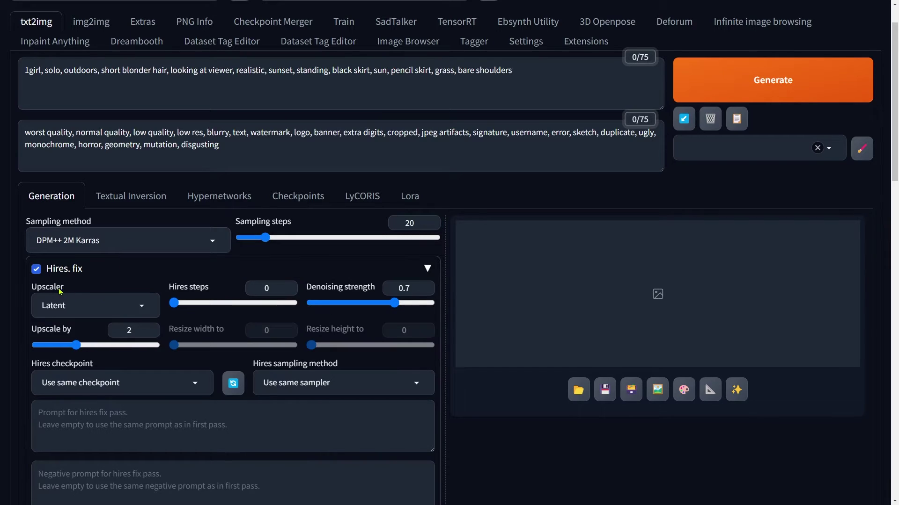
click(124, 306)
click(89, 230)
double_click(280, 288)
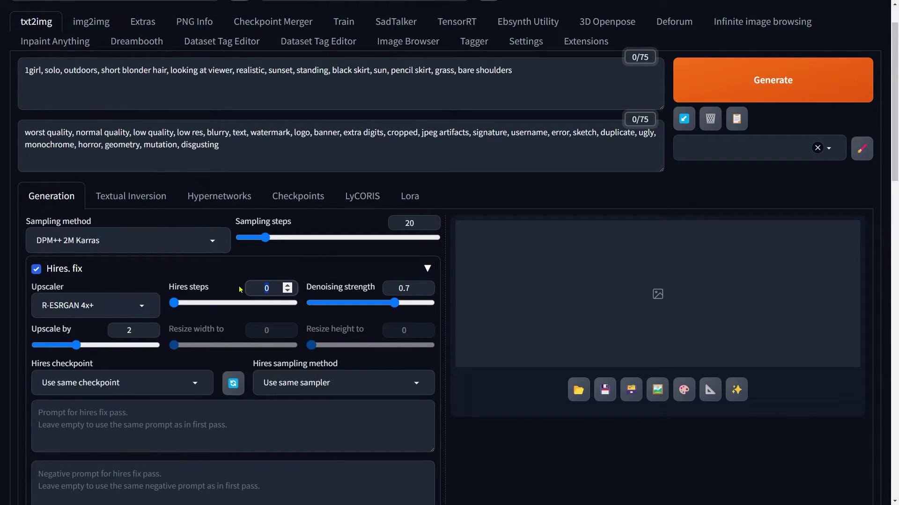
text(15)
double_click(381, 288)
text(0.3)
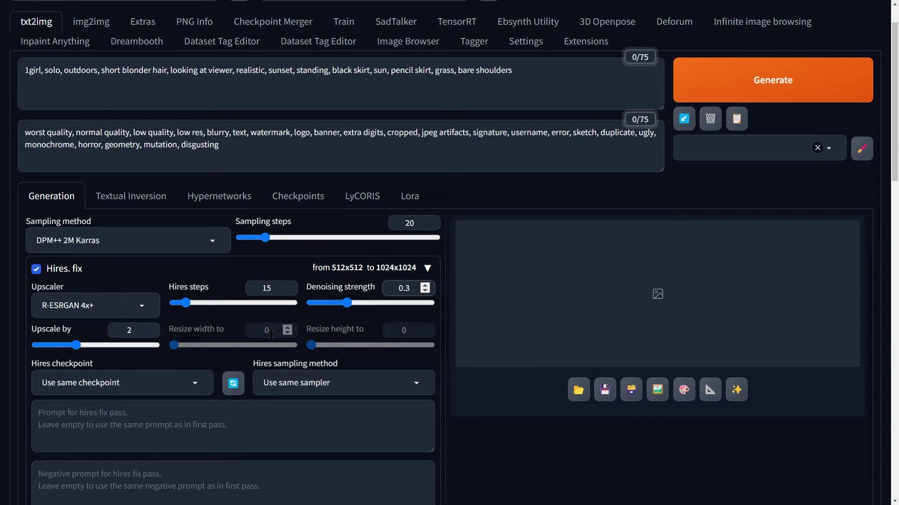
scroll(410, 352, down, 3)
scroll(410, 352, down, 3)
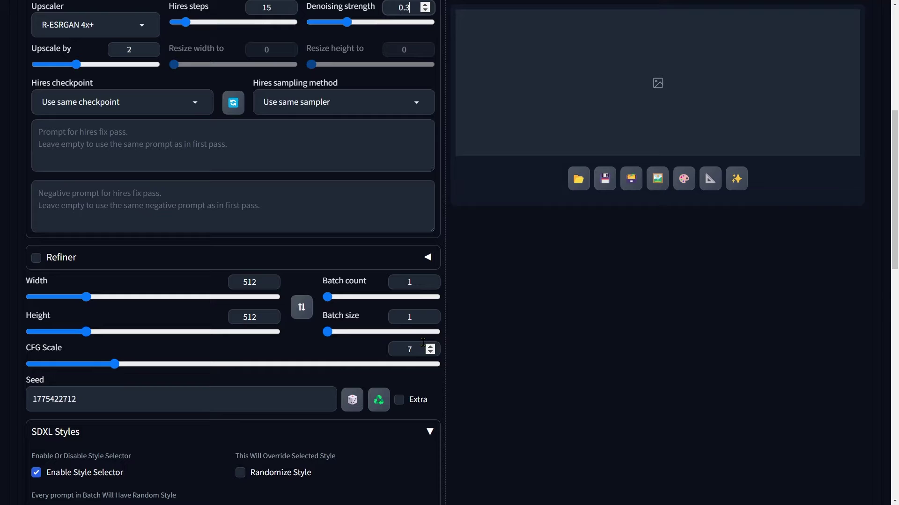
click(352, 399)
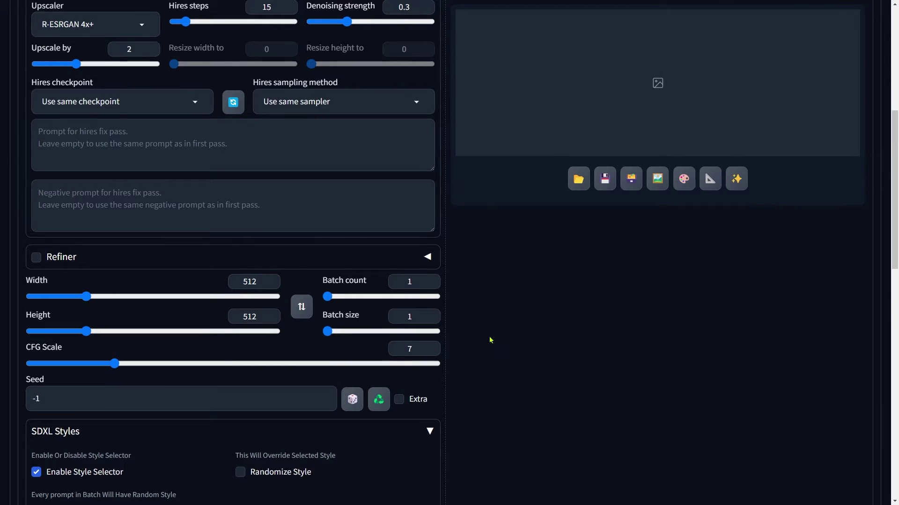
Turn off the SDXL style selector and collapse the SDXL Styles section.
scroll(490, 340, down, 2)
click(37, 379)
click(426, 347)
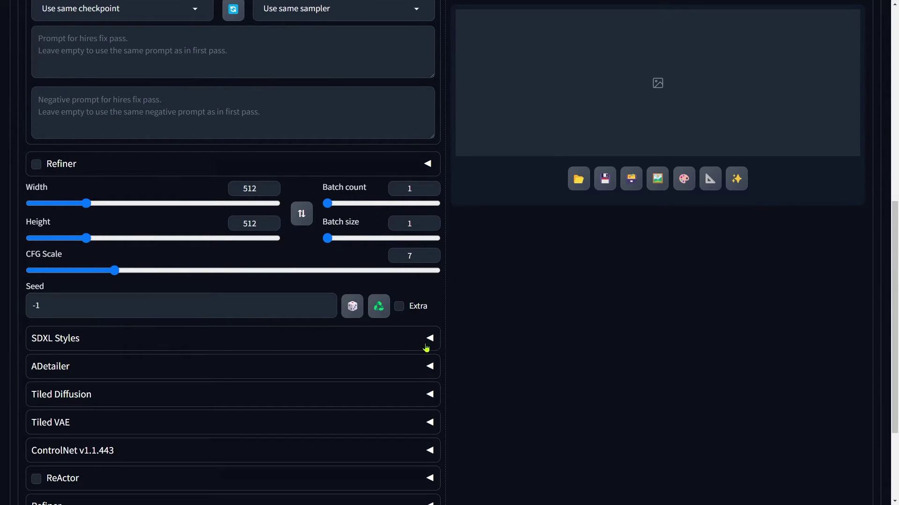
Expand ControlNet v1.1.443 and load the portrait into an enabled Unit 0.
scroll(486, 336, down, 3)
click(209, 314)
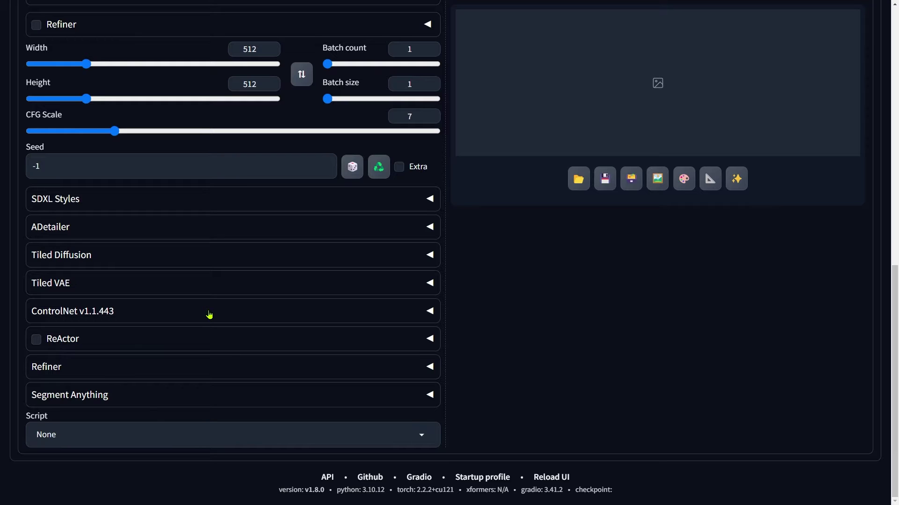
click(210, 315)
scroll(210, 313, down, 3)
scroll(207, 309, down, 1)
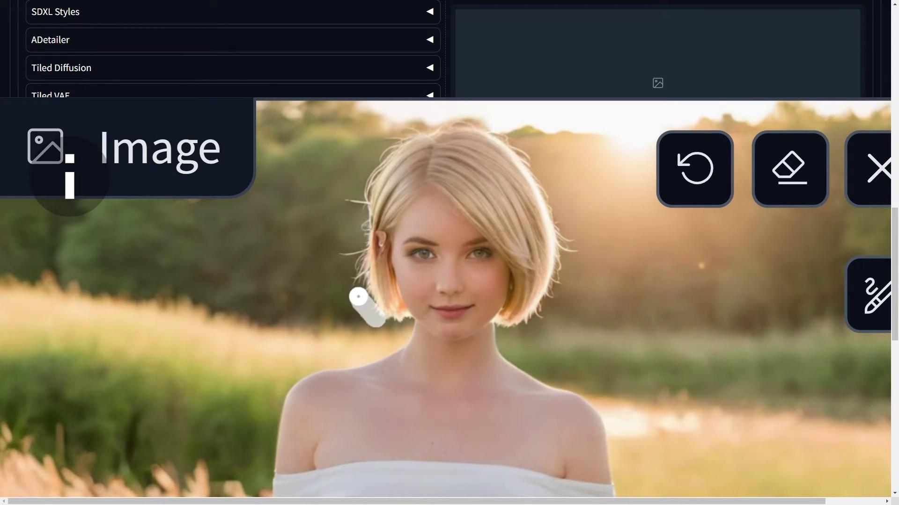
Paint a white mask over all of the woman's bob hair on the ControlNet Unit 0 image.
mouse_move(359, 297)
mouse_down()
mouse_move(341, 251)
mouse_move(341, 203)
mouse_move(350, 170)
mouse_move(380, 135)
mouse_move(449, 121)
mouse_move(512, 140)
mouse_move(543, 174)
mouse_move(571, 246)
mouse_move(553, 301)
mouse_move(542, 316)
mouse_move(501, 322)
mouse_move(519, 287)
mouse_move(516, 264)
mouse_move(486, 227)
mouse_move(426, 185)
mouse_move(403, 202)
mouse_move(387, 236)
mouse_move(384, 311)
mouse_up()
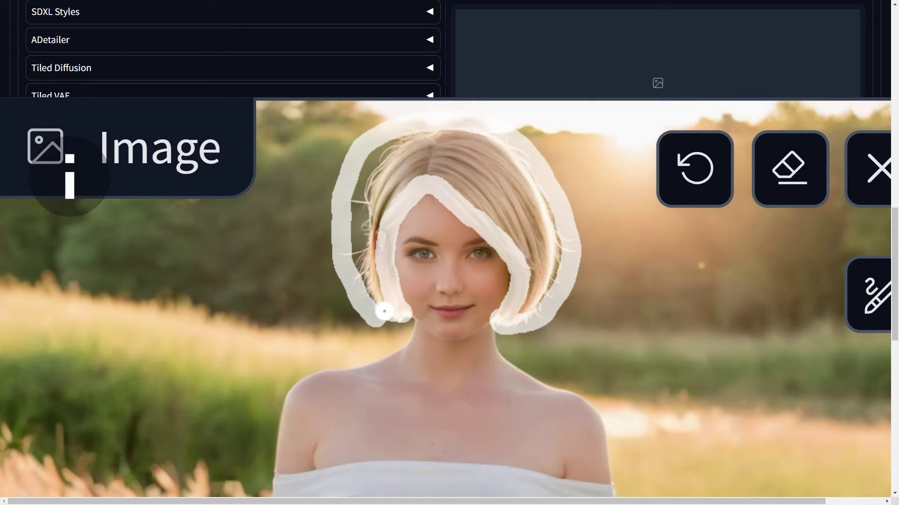
scroll(385, 300, up, 2)
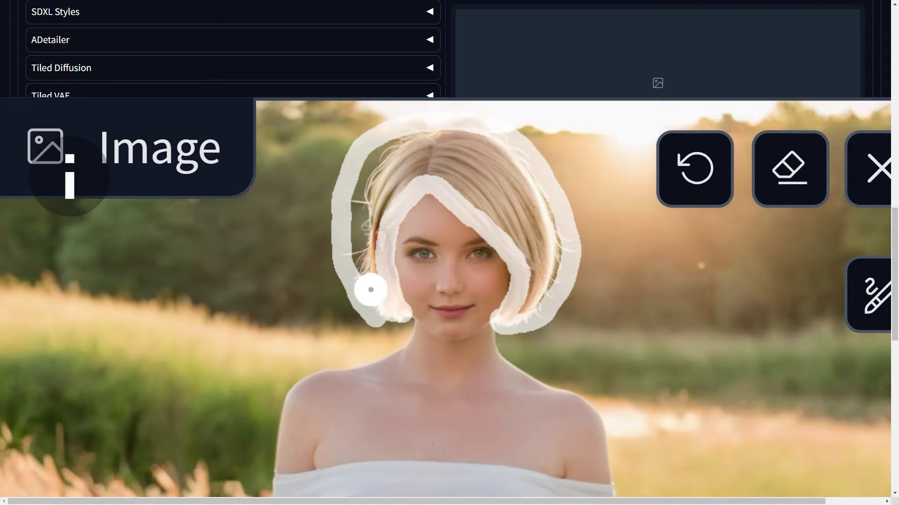
mouse_move(371, 289)
mouse_down()
mouse_move(358, 236)
mouse_move(373, 196)
mouse_move(370, 238)
mouse_move(373, 175)
mouse_move(397, 148)
mouse_move(402, 175)
mouse_move(448, 179)
mouse_move(527, 248)
mouse_move(536, 270)
mouse_move(530, 299)
mouse_move(549, 234)
mouse_move(503, 157)
mouse_move(422, 135)
mouse_move(510, 209)
mouse_up()
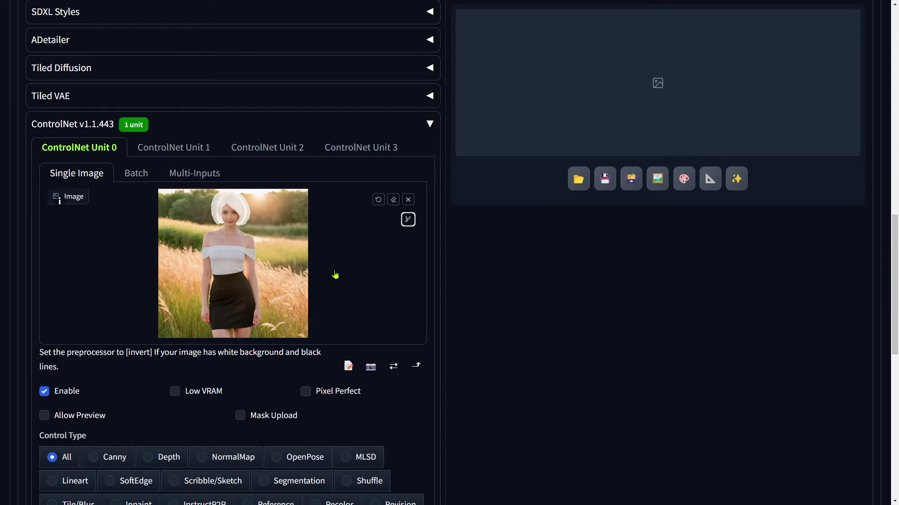
Set Unit 0 to Inpaint with the inpaint_only preprocessor and control_v11p_sd15_inpaint model.
scroll(400, 273, down, 5)
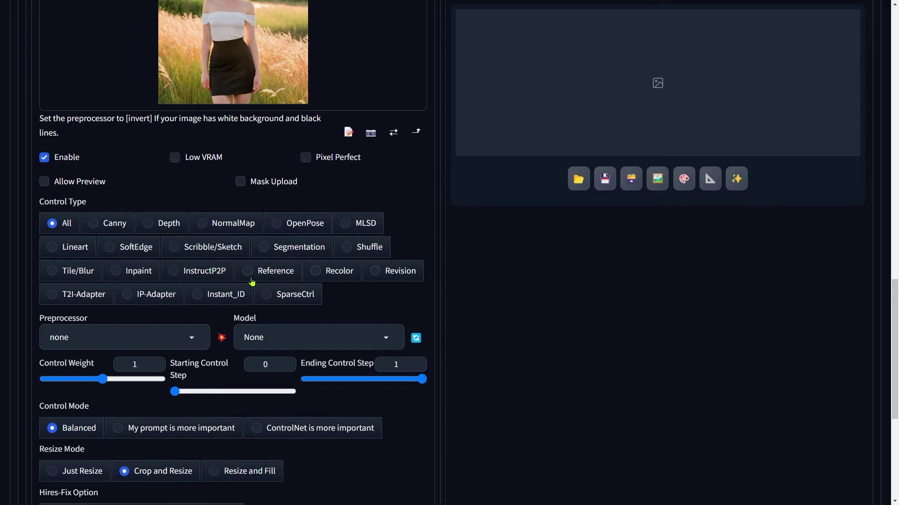
click(127, 277)
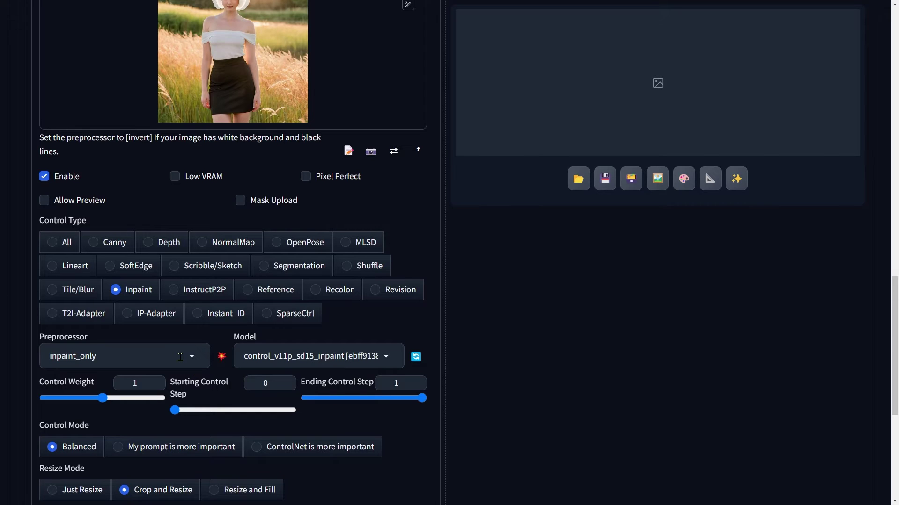
scroll(183, 384, down, 2)
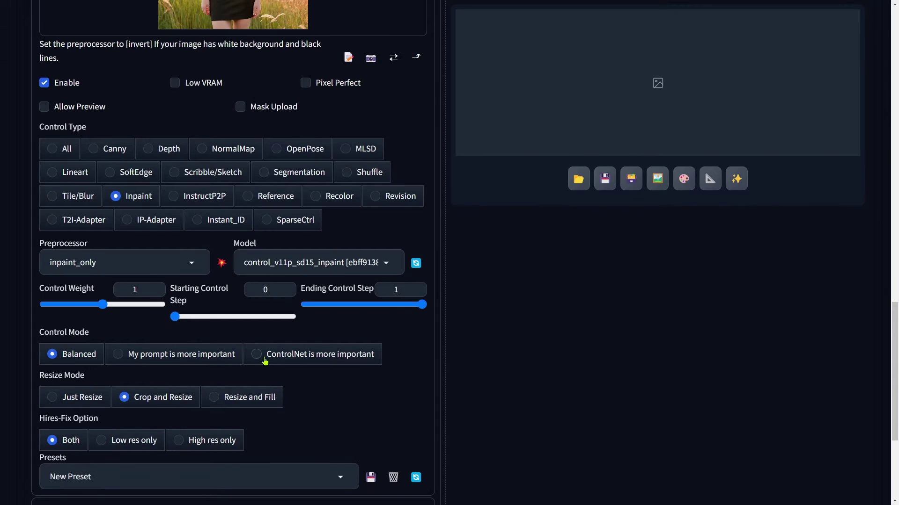
scroll(265, 361, up, 15)
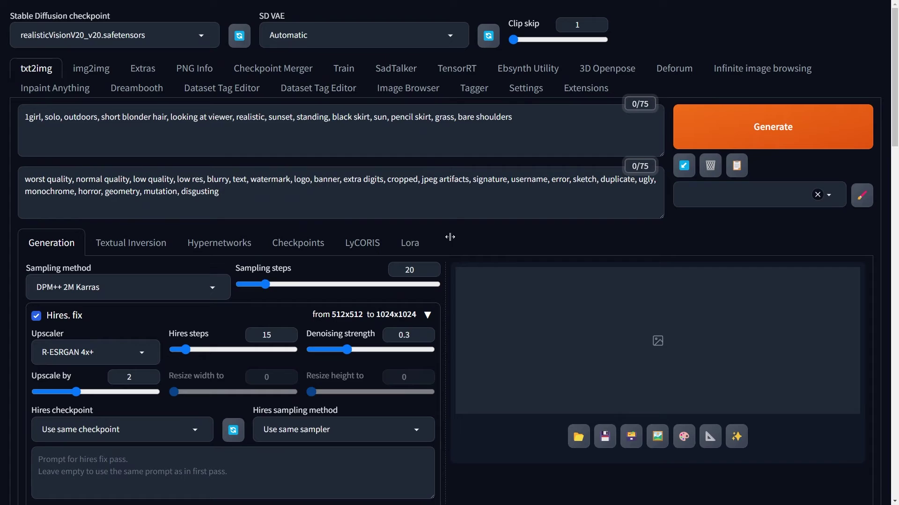
Remove the solo tag from the prompt and add 'curly bob,'.
drag(45, 117, 103, 117)
key(BackSpace)
key(BackSpace)
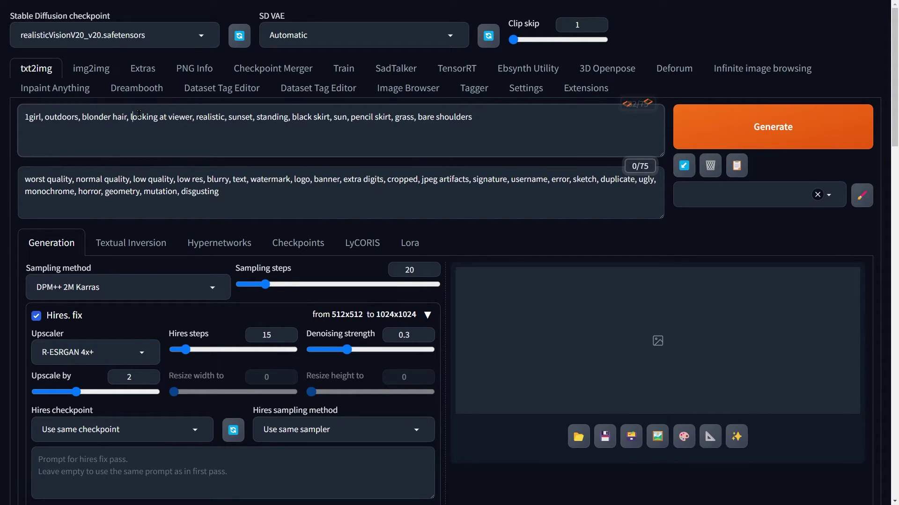
click(131, 116)
text(curly bob)
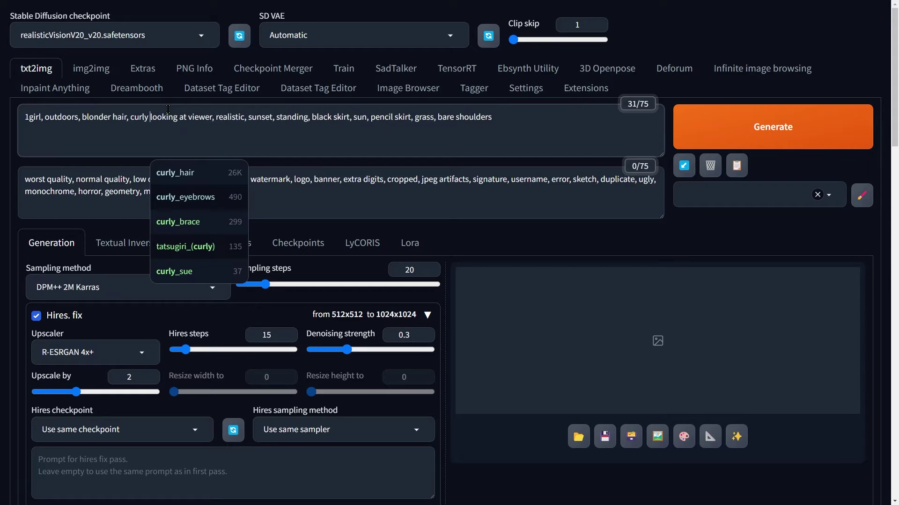
key(BackSpace)
text(,)
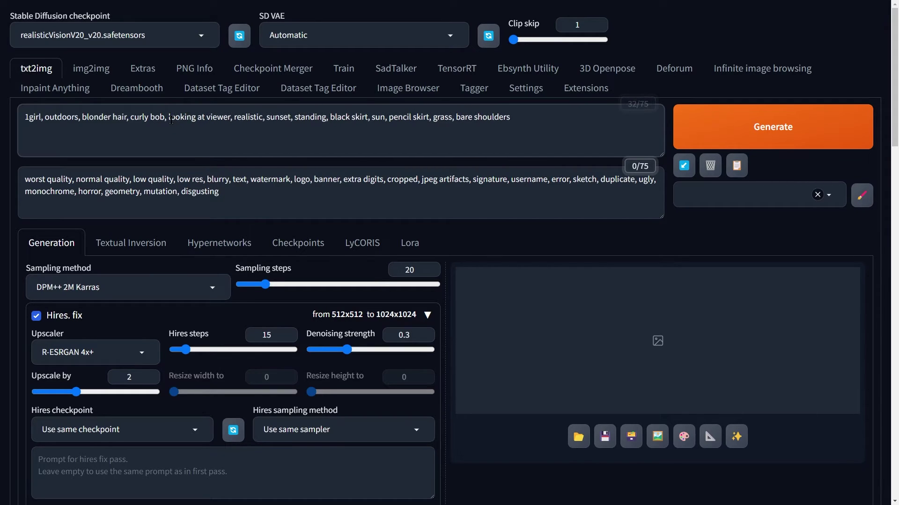
Replace the pose and outfit tags with 'trees, sky' and generate the image.
drag(169, 117, 372, 121)
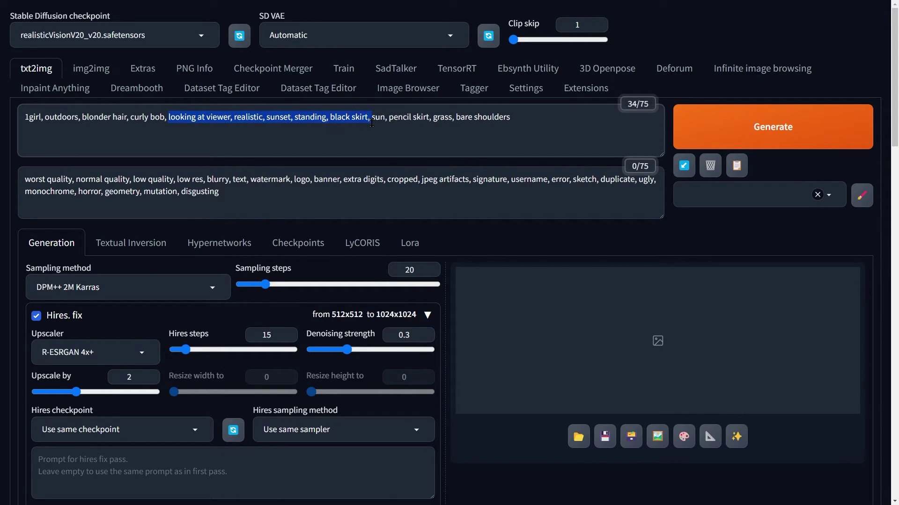
key(BackSpace)
drag(186, 117, 321, 120)
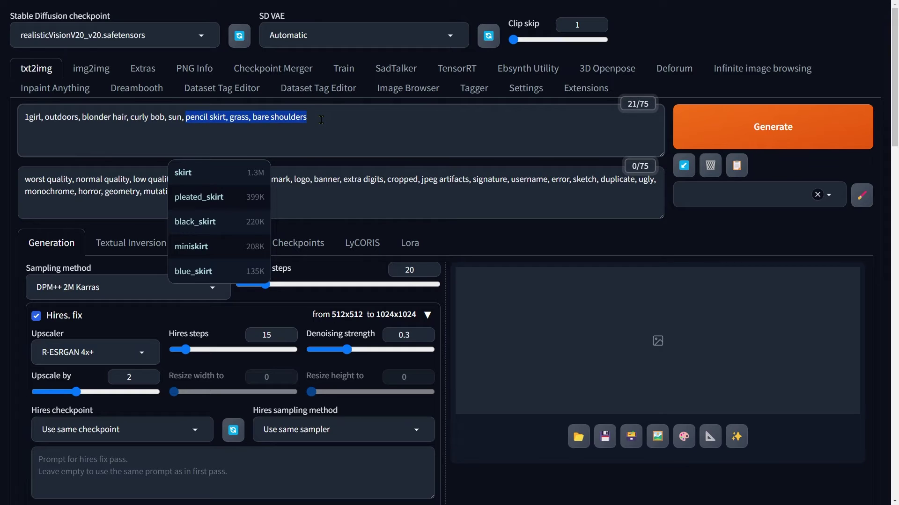
text(trees, sky)
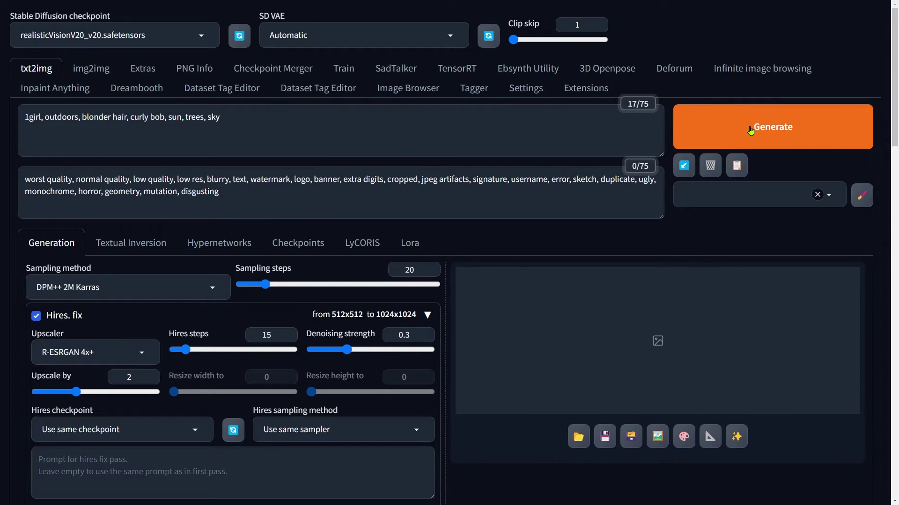
click(751, 131)
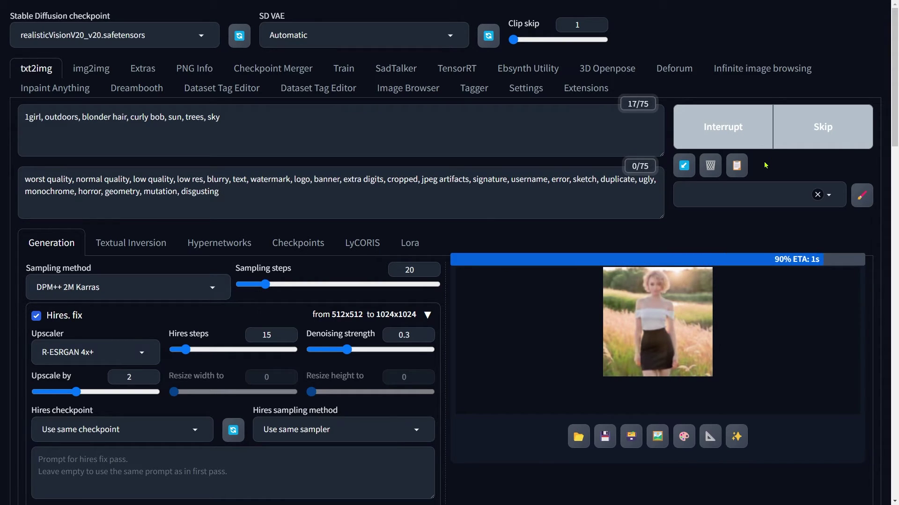
scroll(766, 165, down, 5)
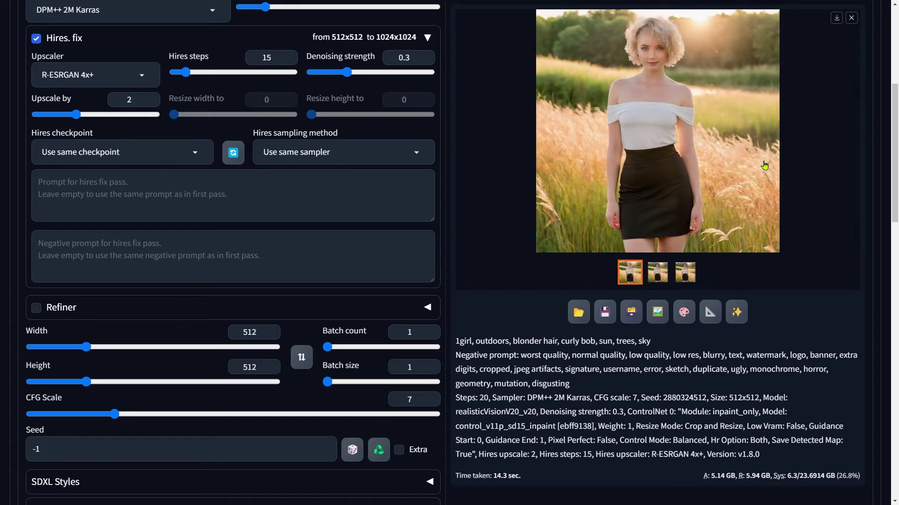
click(657, 107)
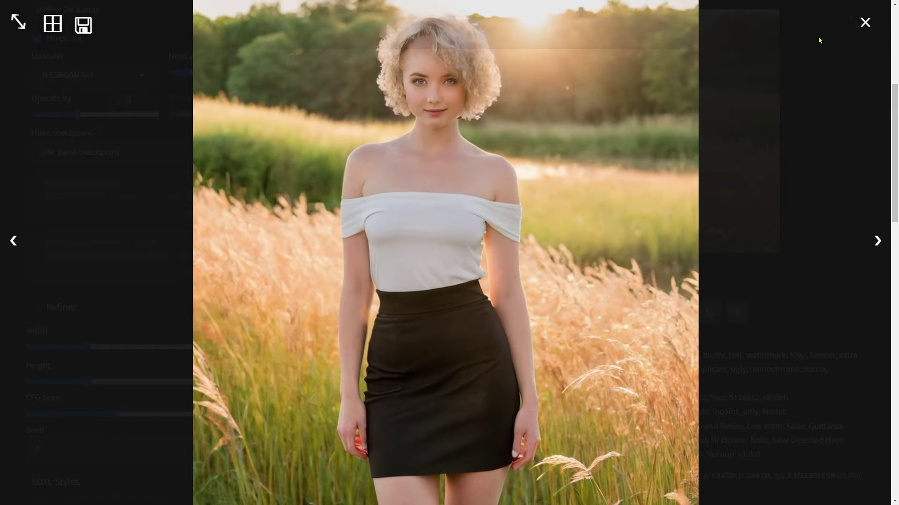
Extend the ControlNet mask over the bangs down to eye level and generate again.
click(865, 24)
scroll(484, 229, down, 4)
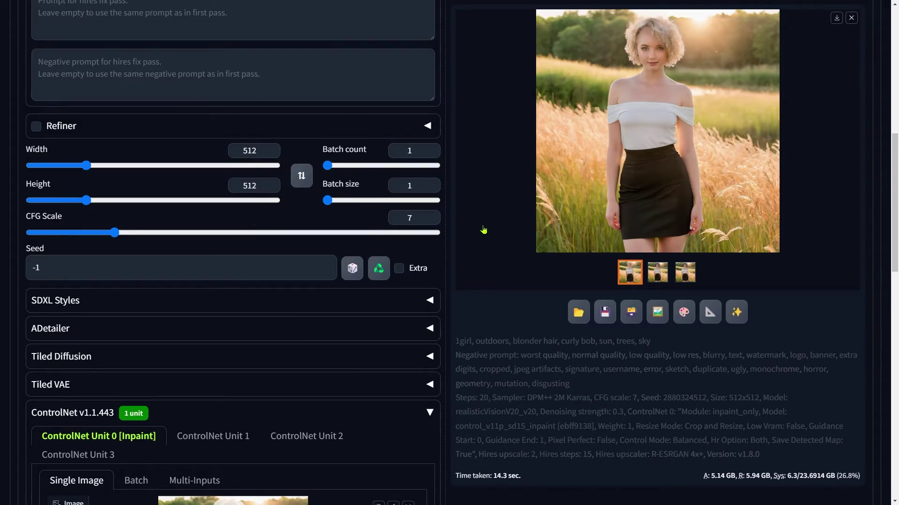
scroll(484, 229, down, 4)
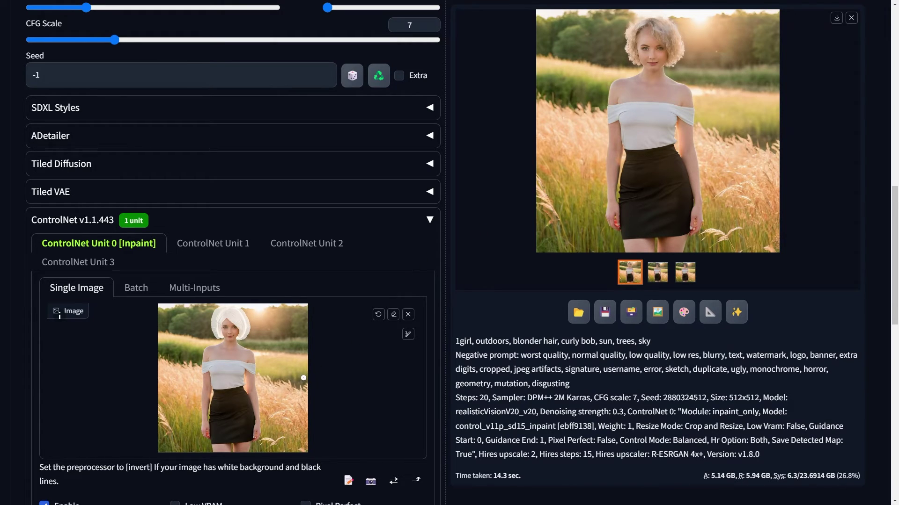
key(s)
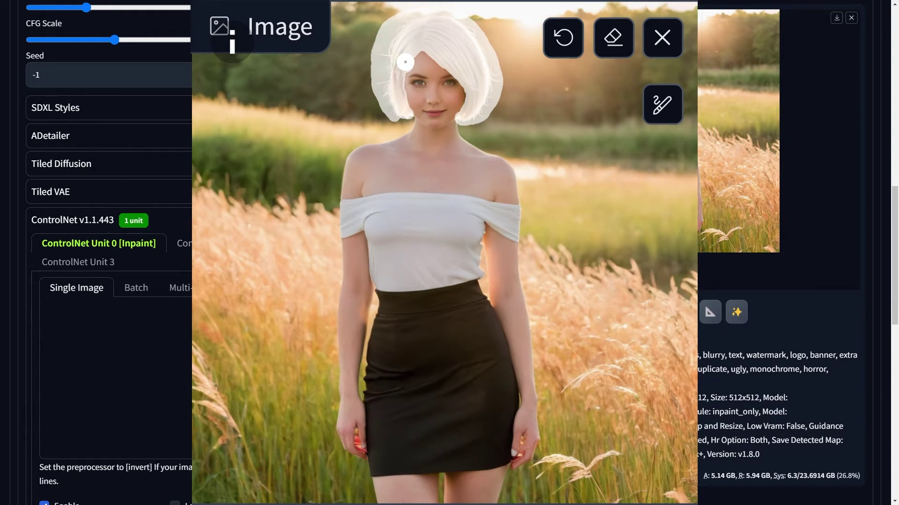
mouse_move(405, 62)
mouse_down()
mouse_move(457, 63)
mouse_move(402, 68)
mouse_up()
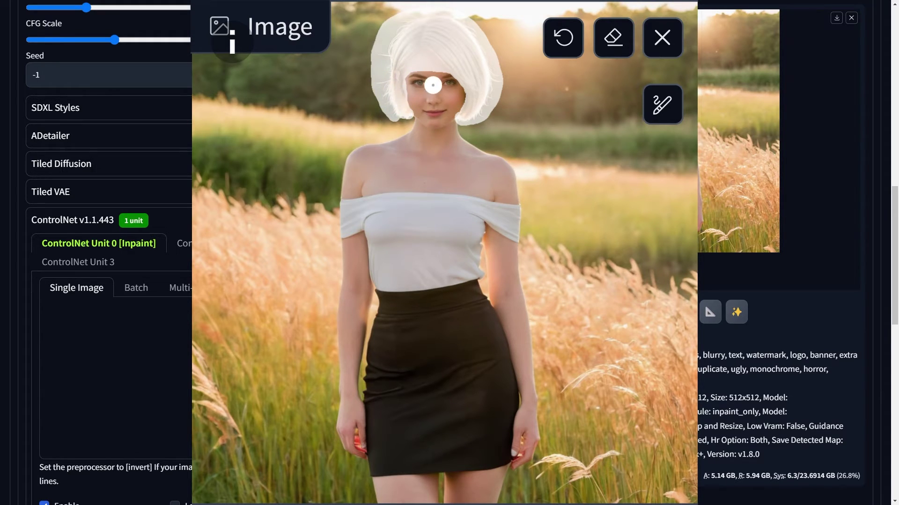
key(s)
scroll(433, 85, up, 14)
click(749, 129)
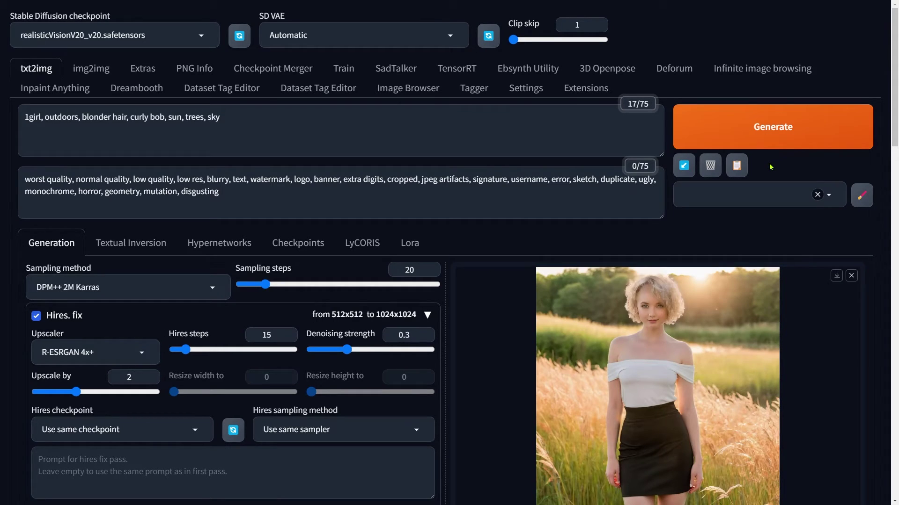
Open the latest blonde curly bob portrait in the full-size viewer.
click(699, 270)
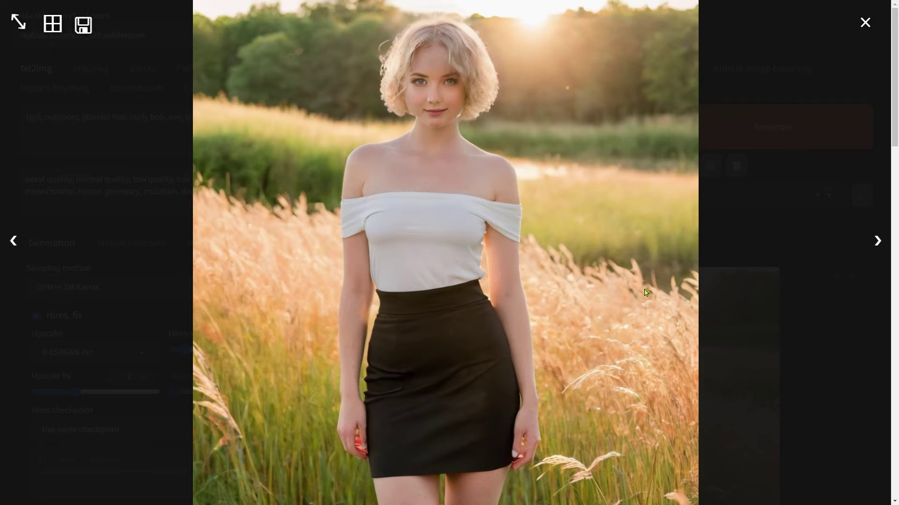
Send the short-haired portrait from PNG Info to img2img Inpaint.
click(645, 292)
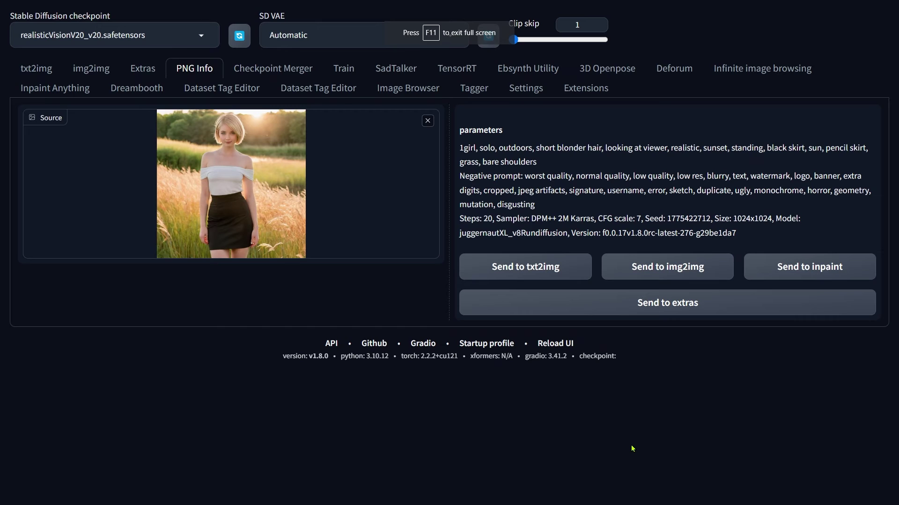
click(775, 274)
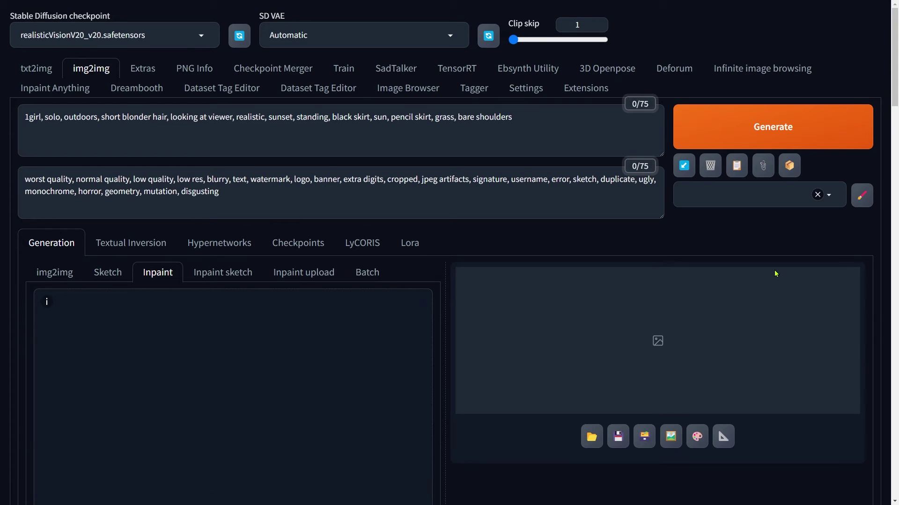
scroll(595, 300, down, 3)
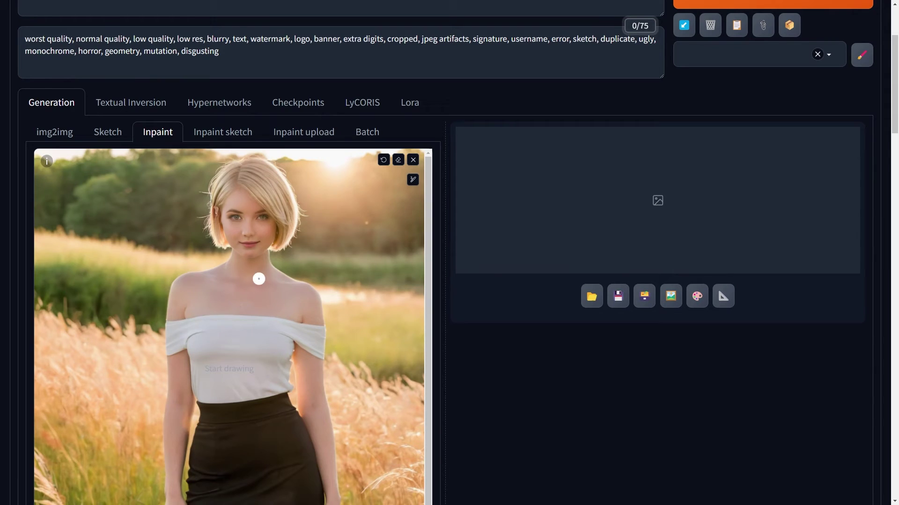
Mask all of her hair in white on the full-screen inpaint canvas with an enlarged brush.
key(s)
mouse_move(381, 167)
mouse_down()
mouse_move(355, 60)
mouse_move(354, 151)
mouse_move(488, 136)
mouse_move(558, 206)
mouse_move(572, 265)
mouse_move(523, 330)
mouse_move(513, 324)
mouse_move(523, 309)
mouse_move(521, 263)
mouse_move(499, 234)
mouse_move(416, 223)
mouse_move(388, 236)
mouse_move(384, 253)
mouse_move(401, 328)
mouse_move(372, 318)
mouse_move(361, 180)
mouse_up()
click(521, 344)
scroll(538, 284, up, 3)
mouse_move(538, 284)
mouse_down()
mouse_move(488, 179)
mouse_move(363, 218)
mouse_move(388, 199)
mouse_move(468, 199)
mouse_up()
key(s)
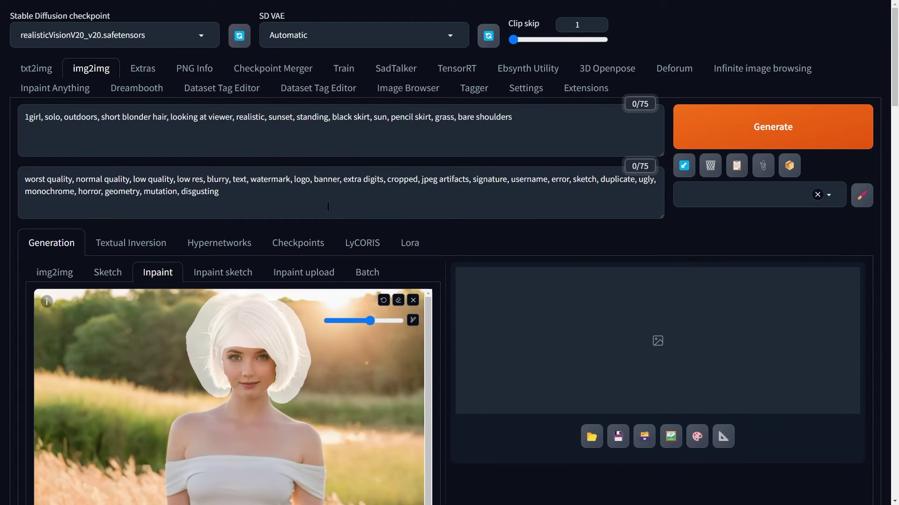
Switch the checkpoint to juggerxlInpaint.
click(158, 36)
key(ctrl+a)
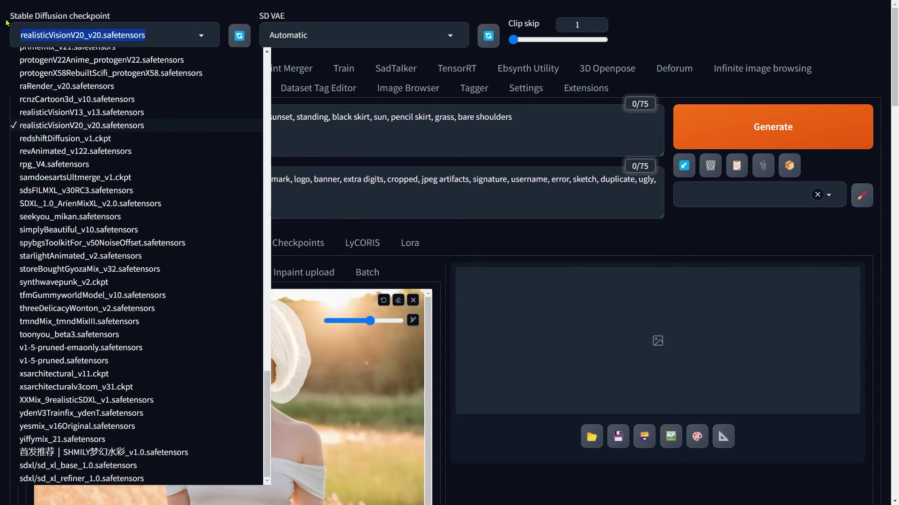
text(inp)
click(55, 55)
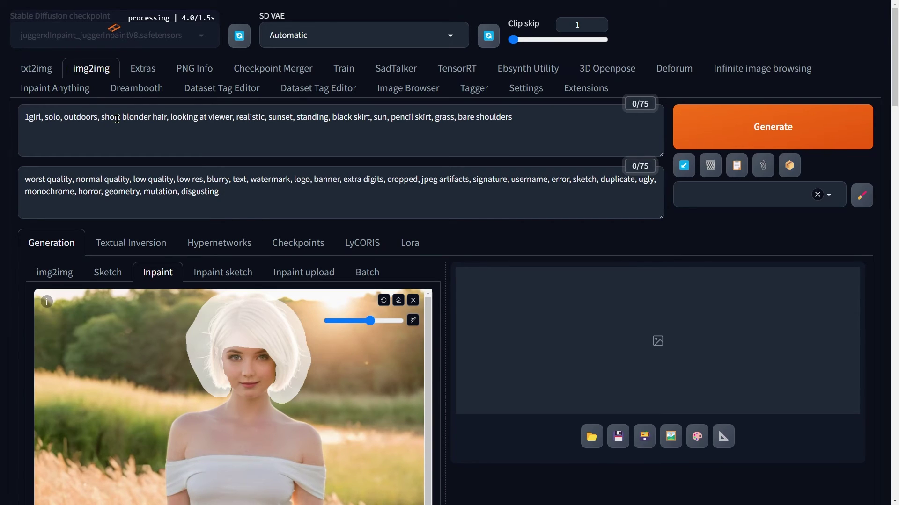
Rewrite the prompt to '1girl, outdoors, blonder hair, sun, trees, sky, curly bob'.
drag(120, 118, 44, 117)
key(BackSpace)
key(BackSpace)
drag(131, 117, 518, 118)
key(BackSpace)
text(sun, trees, s)
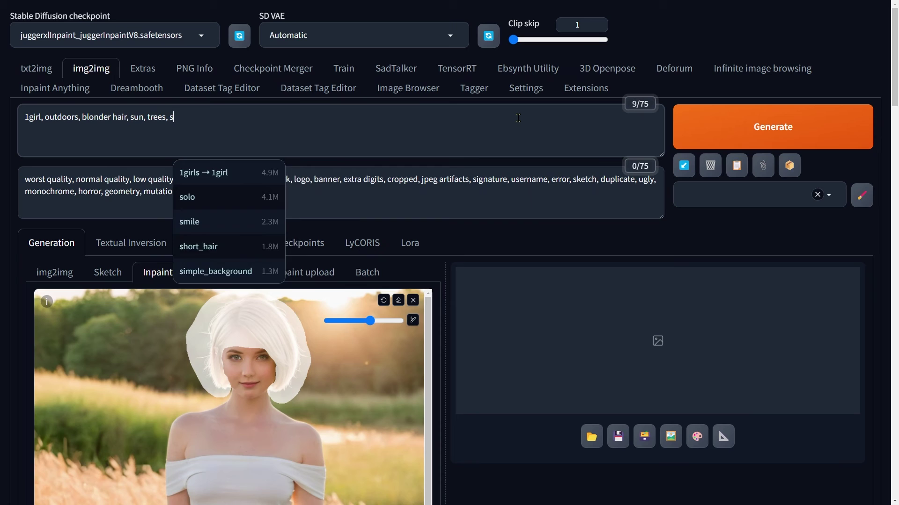
text(ky, curly bob)
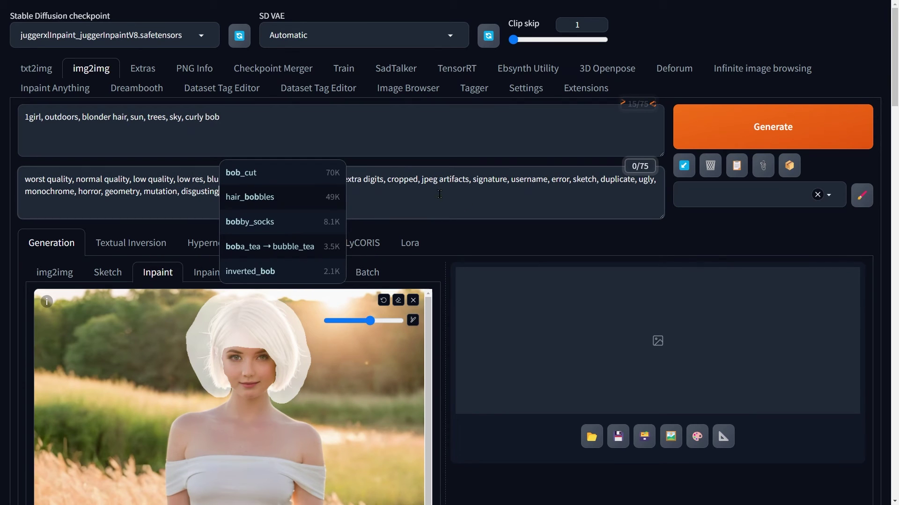
Clear the entire negative prompt.
click(395, 196)
key(ctrl+a)
key(BackSpace)
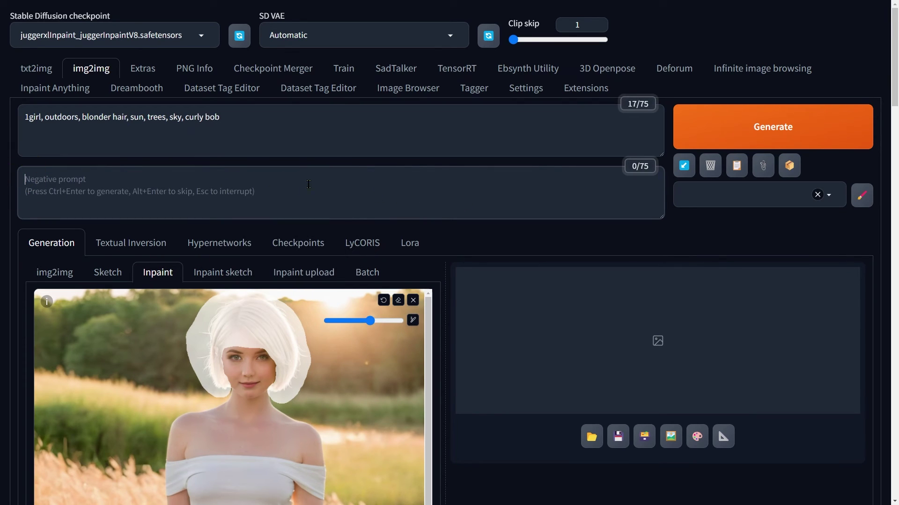
scroll(370, 181, down, 15)
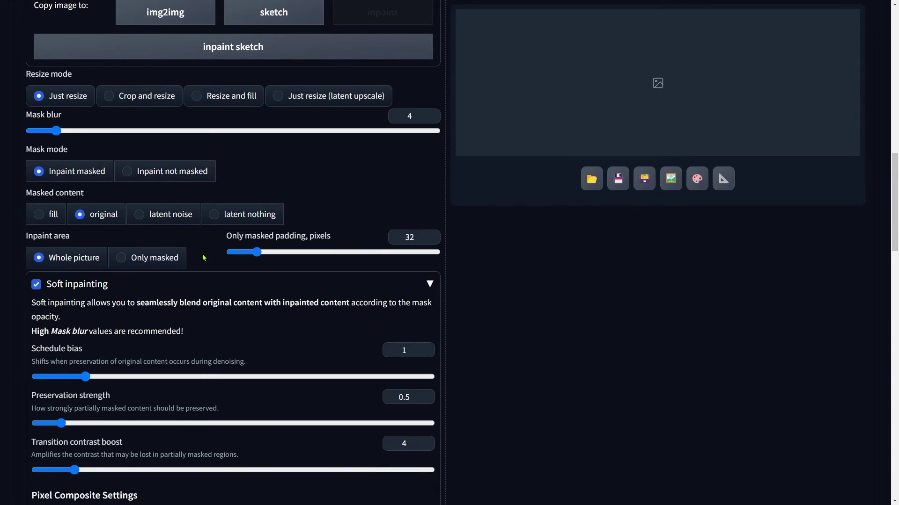
Re-enable Soft inpainting with its options panel collapsed, keeping 1024×1024 and denoising strength 1.
scroll(275, 161, down, 1)
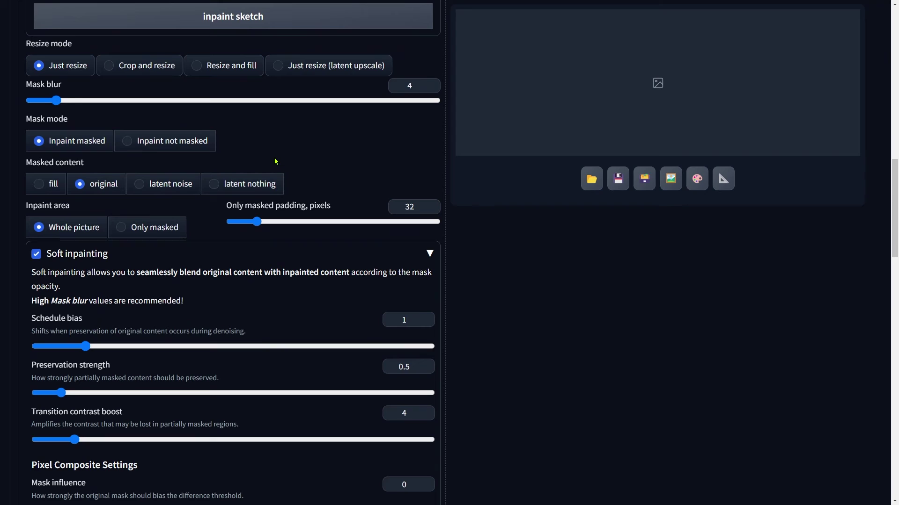
scroll(275, 161, down, 1)
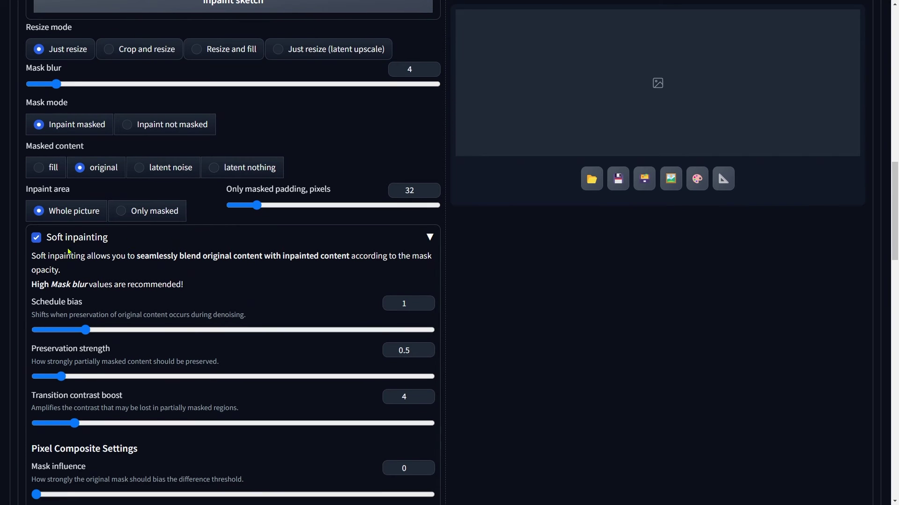
click(36, 237)
click(135, 236)
click(36, 237)
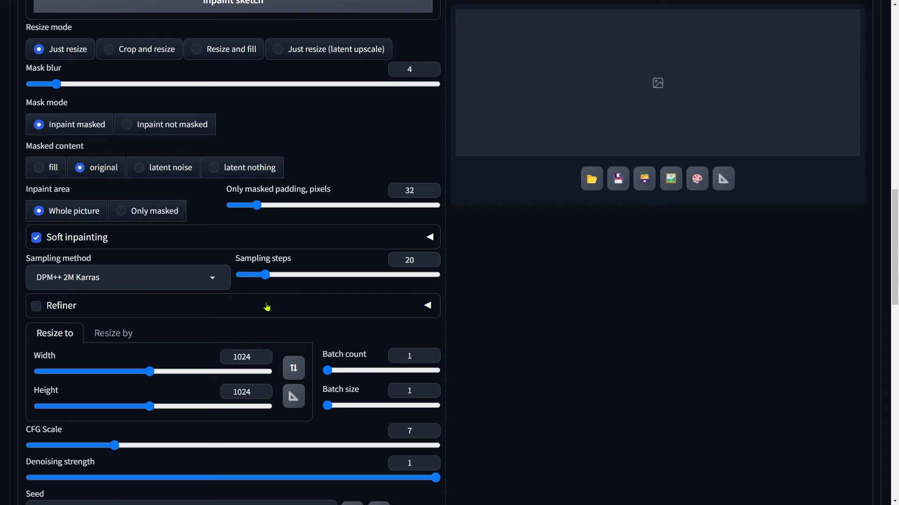
scroll(300, 302, down, 2)
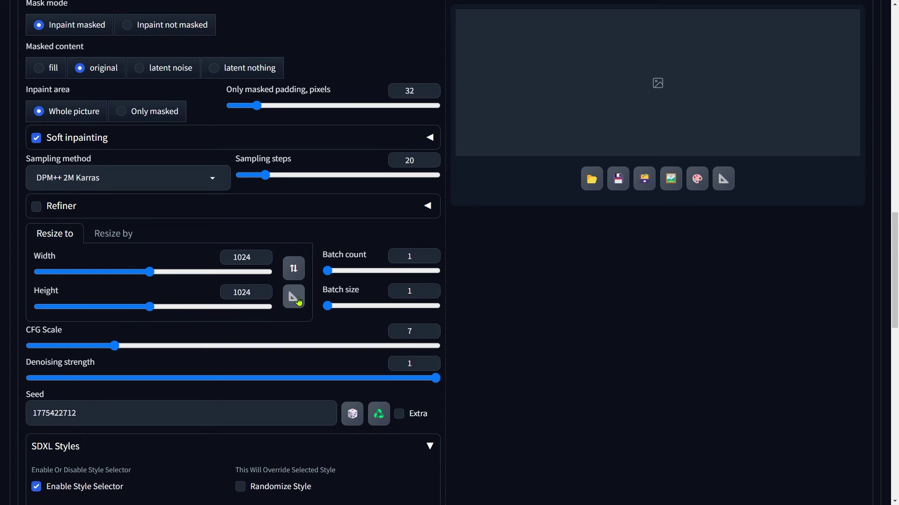
scroll(299, 302, down, 2)
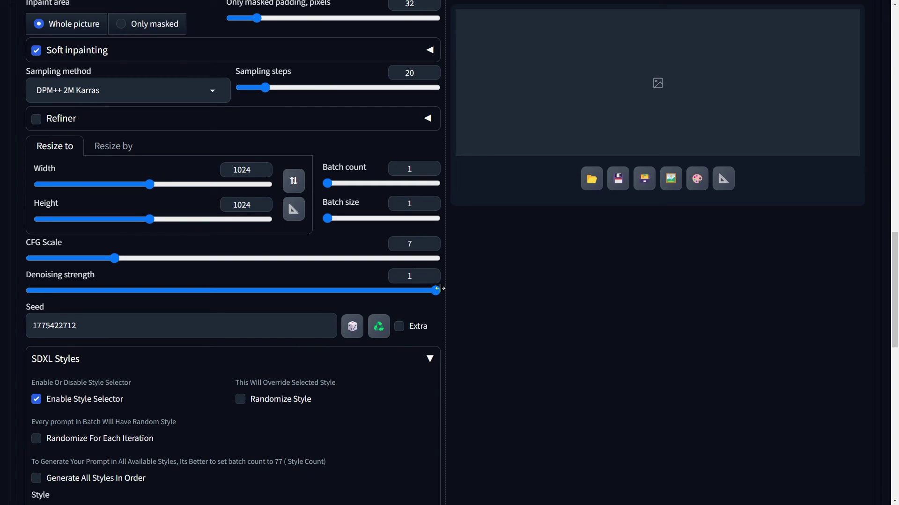
Run the curly-bob inpaint on the wheat-field portrait and enlarge the output in the lightbox.
scroll(440, 289, up, 6)
click(752, 125)
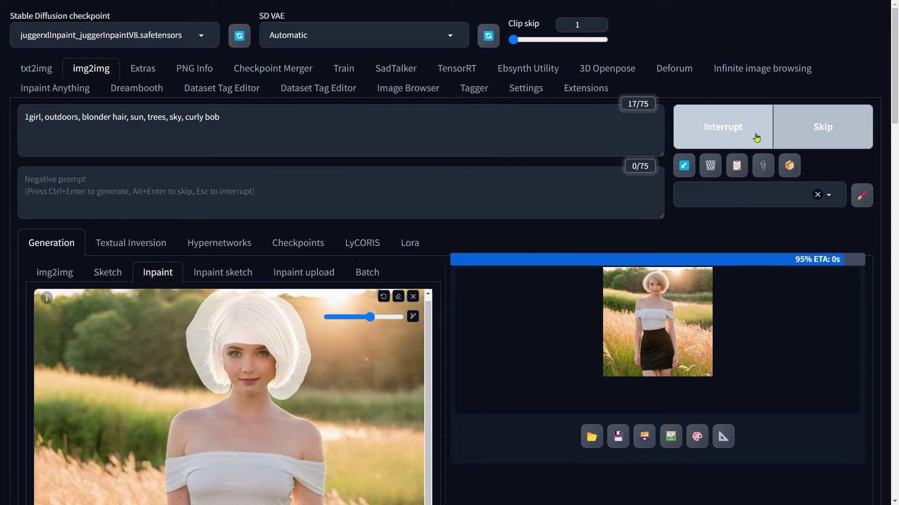
scroll(756, 137, down, 6)
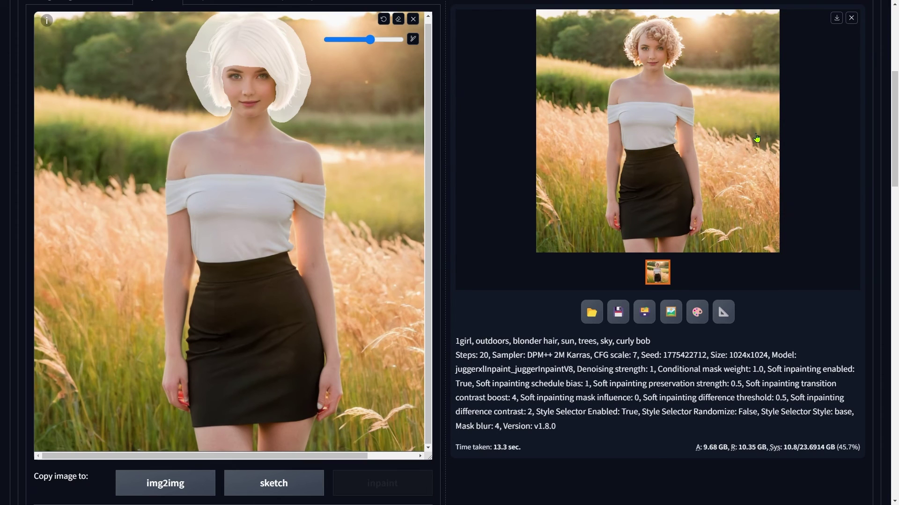
click(673, 68)
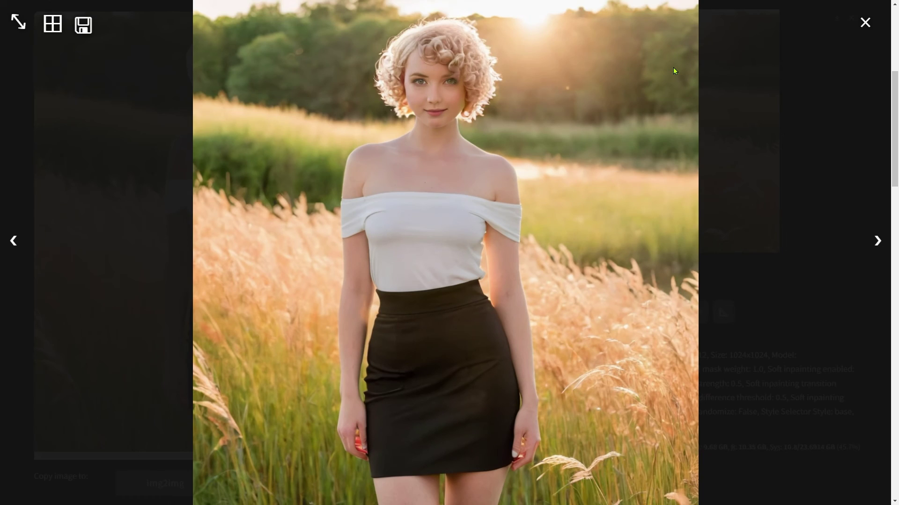